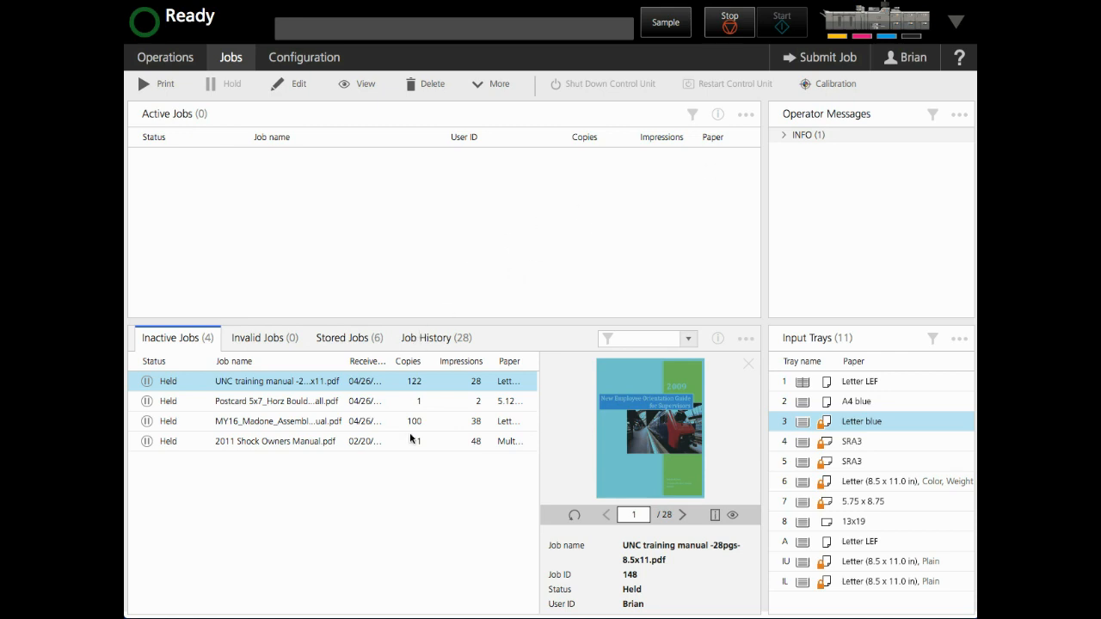
Step: Add the All Jobs portlet from the user profile as a tab in the group holding Inactive Jobs and Job History
left_click(913, 57)
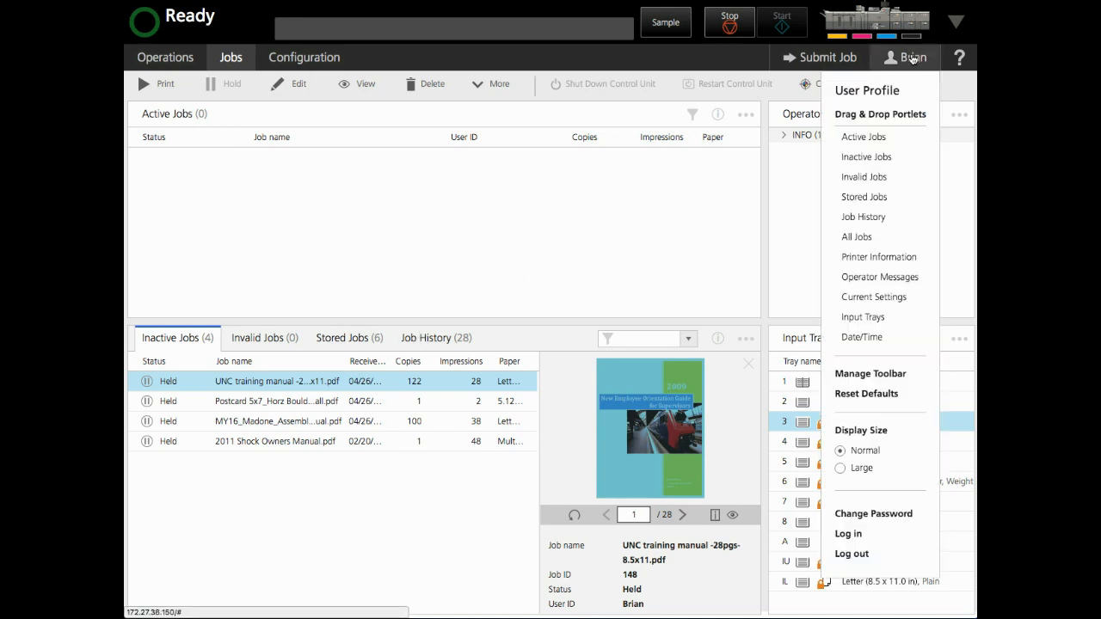
left_click(909, 57)
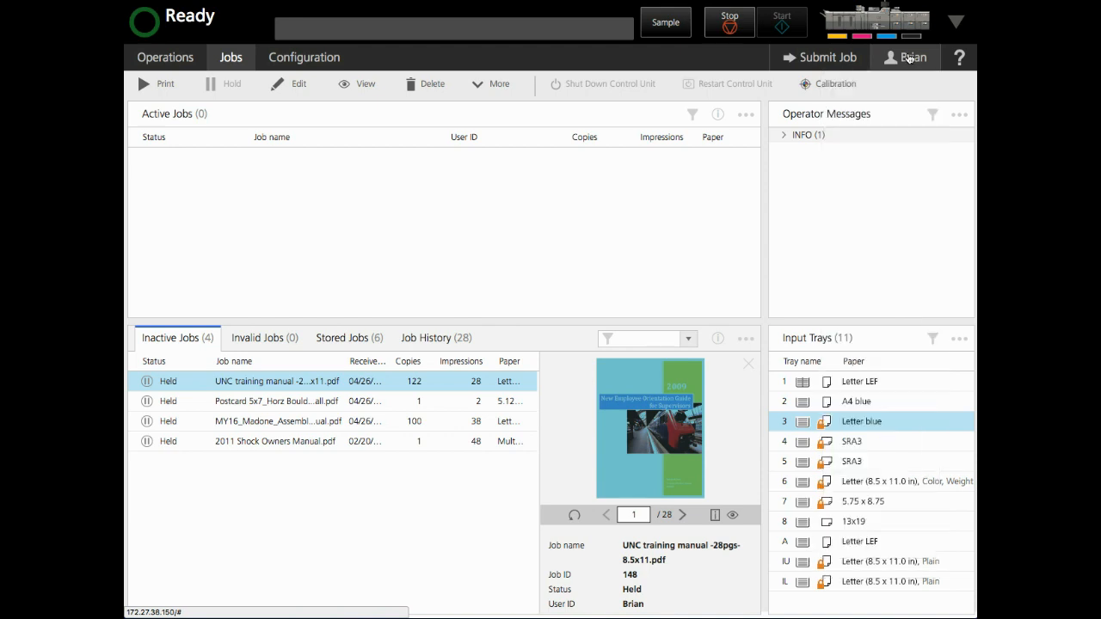
left_click(911, 59)
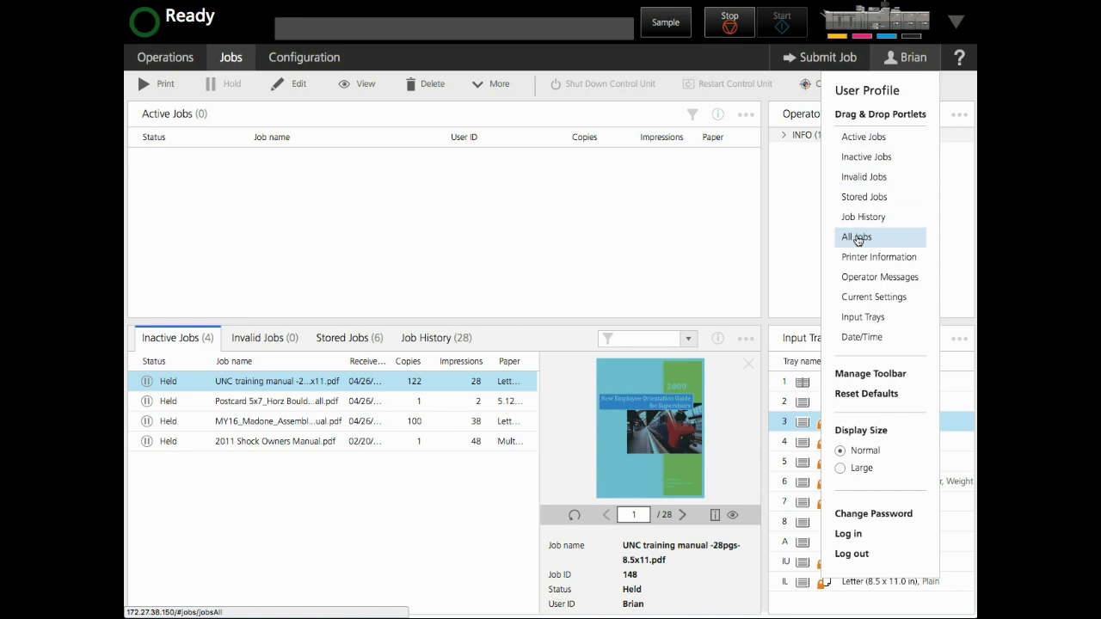
left_click_drag(858, 240, 366, 465)
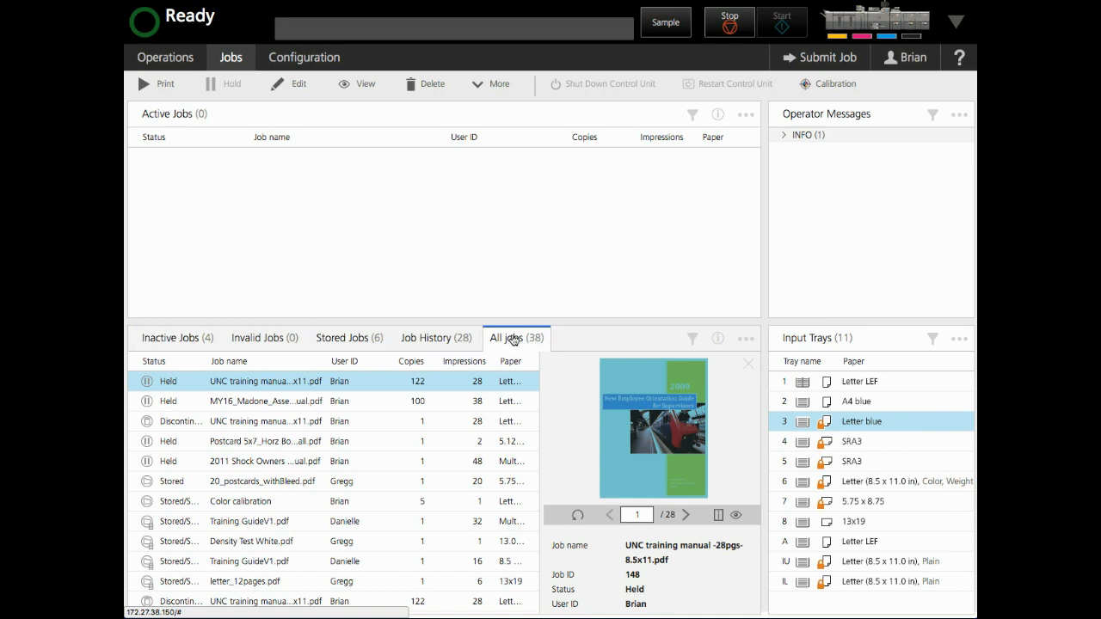
Step: Move the All jobs portlet out of its tab group to sit beside Active Jobs, and close its job preview
left_click_drag(513, 340, 722, 210)
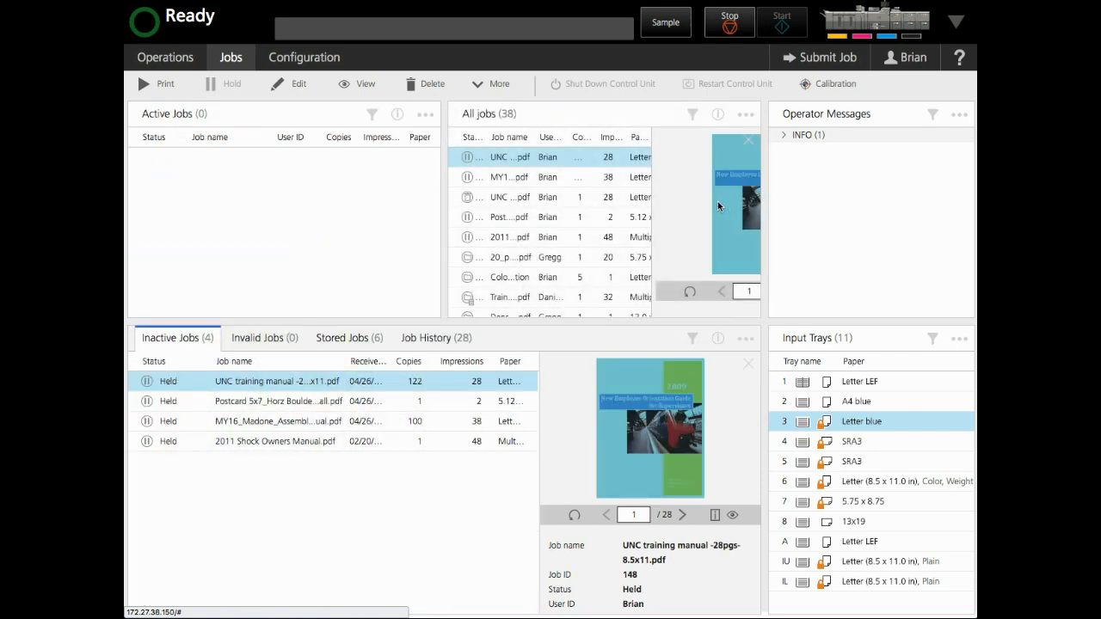
left_click(746, 138)
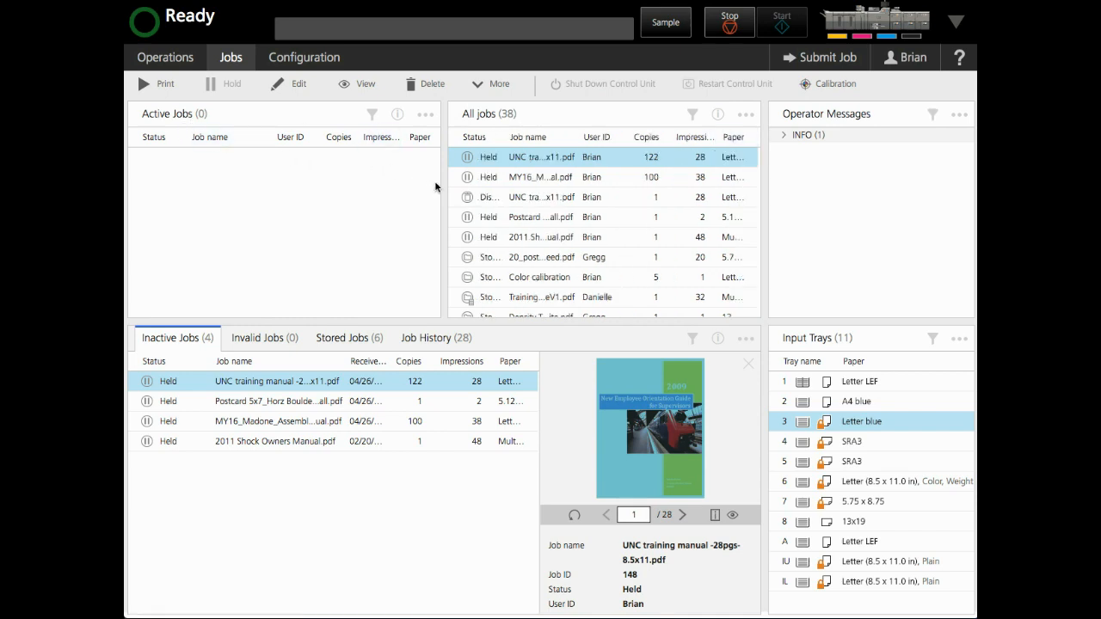
Step: Close the All jobs portlet and resize Active Jobs so it is wider but shorter above the Inactive Jobs group
left_click(747, 116)
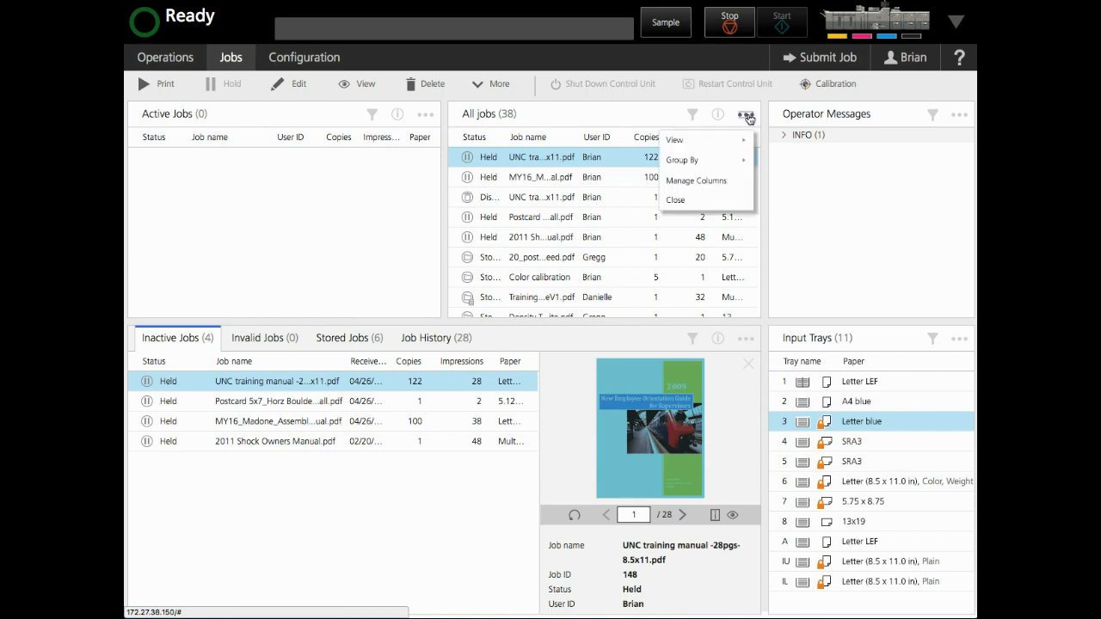
left_click(676, 200)
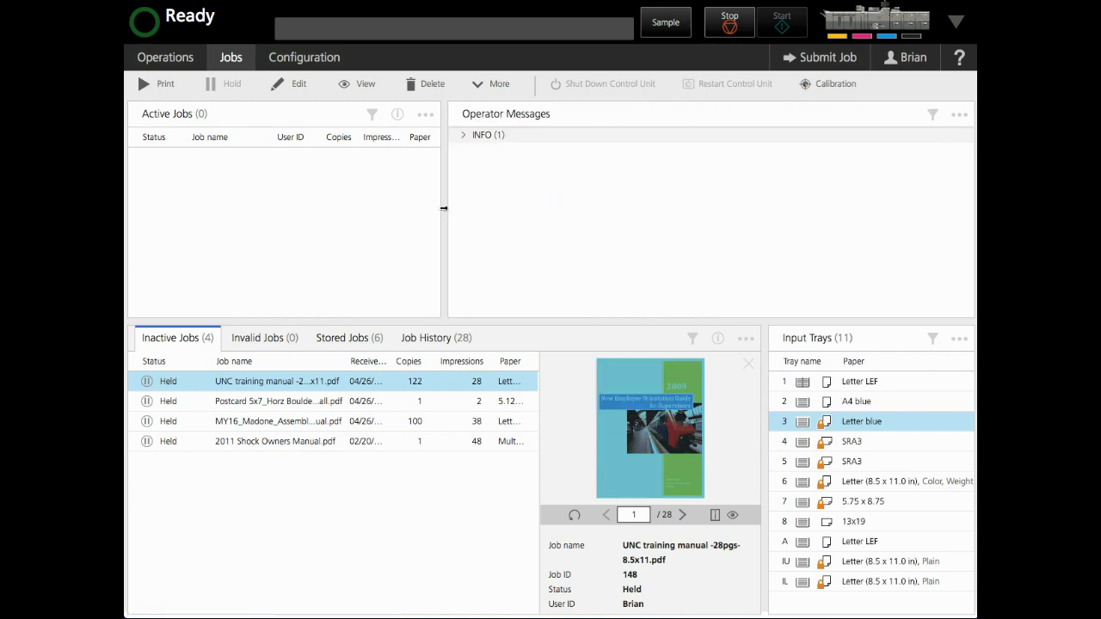
left_click_drag(442, 209, 762, 211)
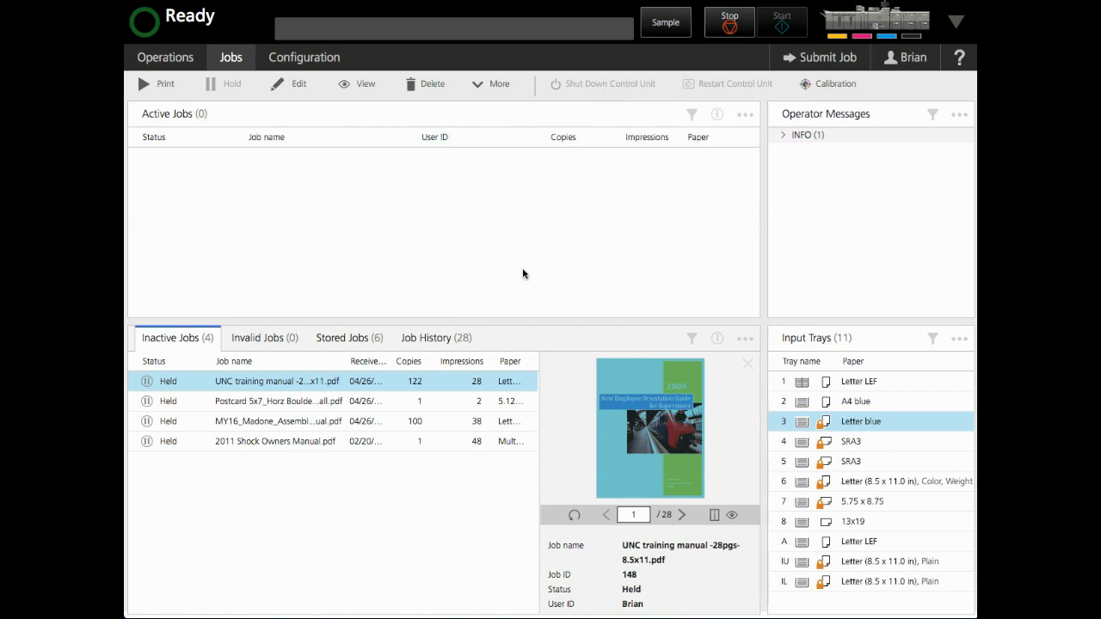
left_click_drag(411, 321, 412, 259)
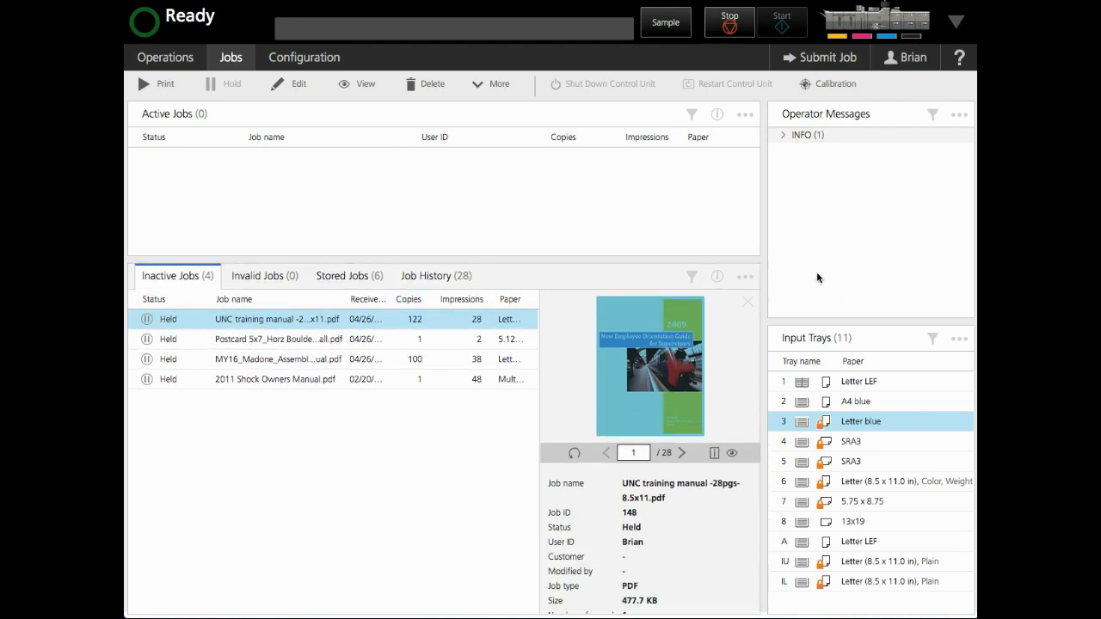
Step: Add the Printer Information portlet above Operator Messages and make it slightly taller
left_click(916, 60)
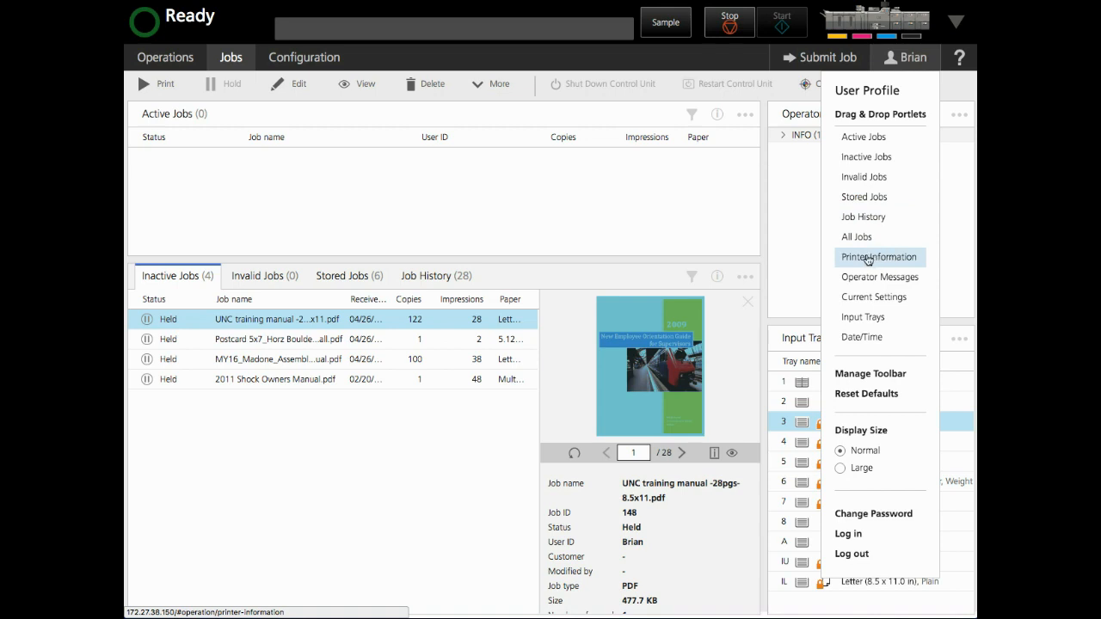
left_click_drag(869, 260, 776, 134)
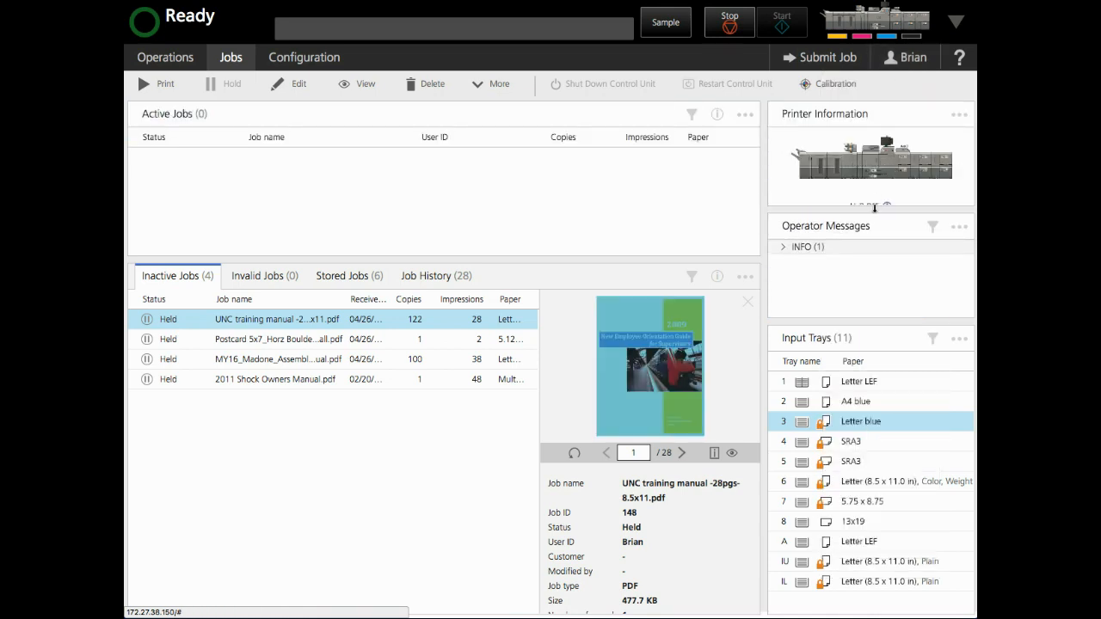
left_click_drag(868, 215, 869, 224)
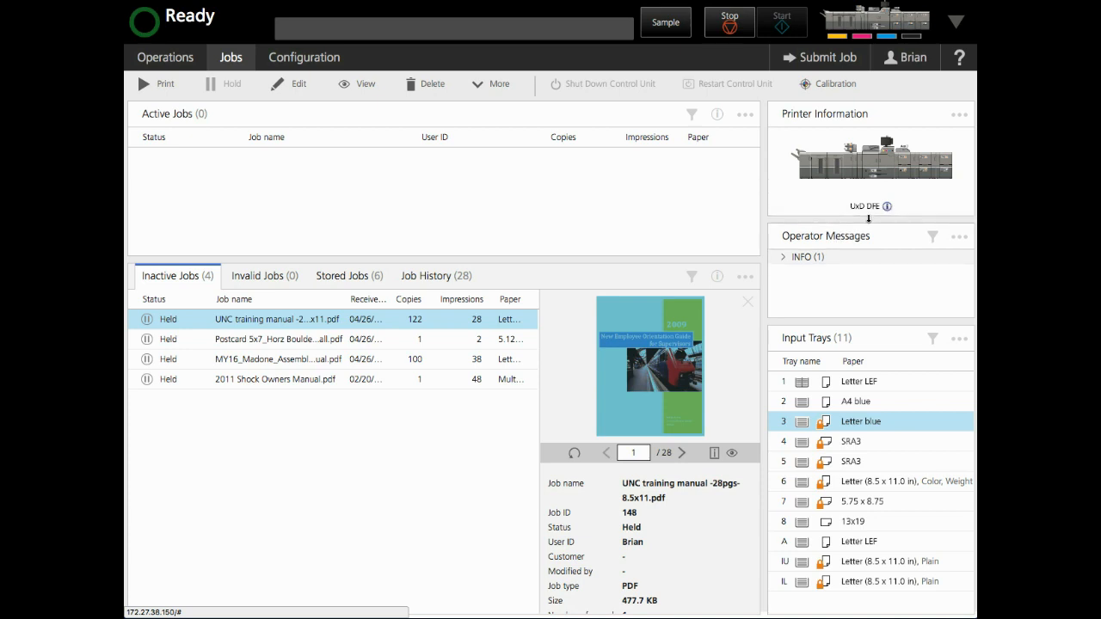
scroll(871, 172, "down", 1)
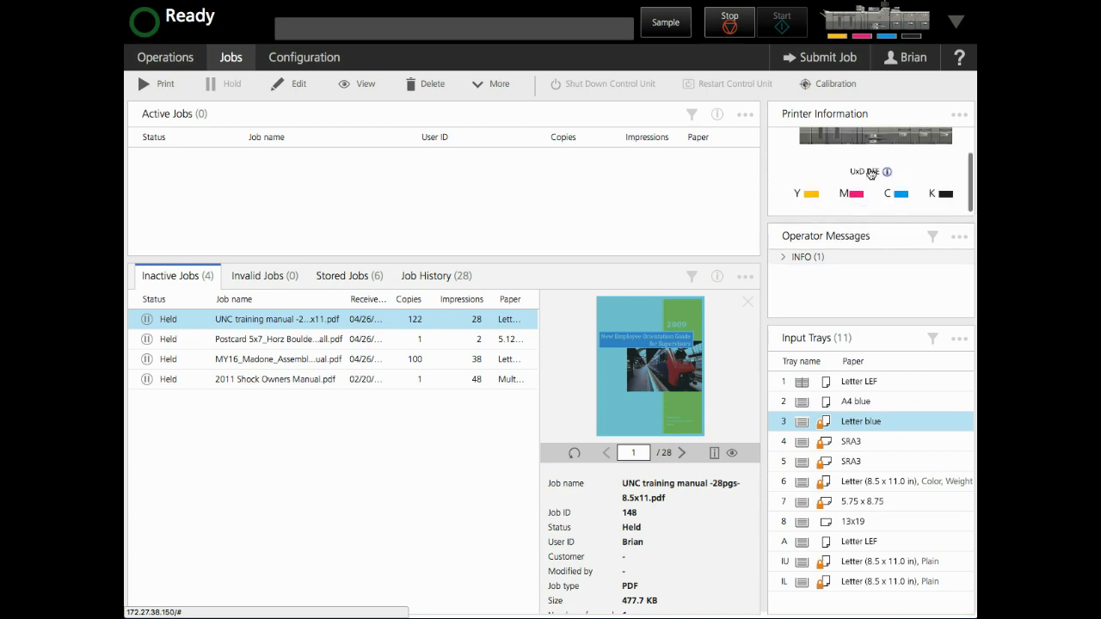
scroll(870, 170, "up", 1)
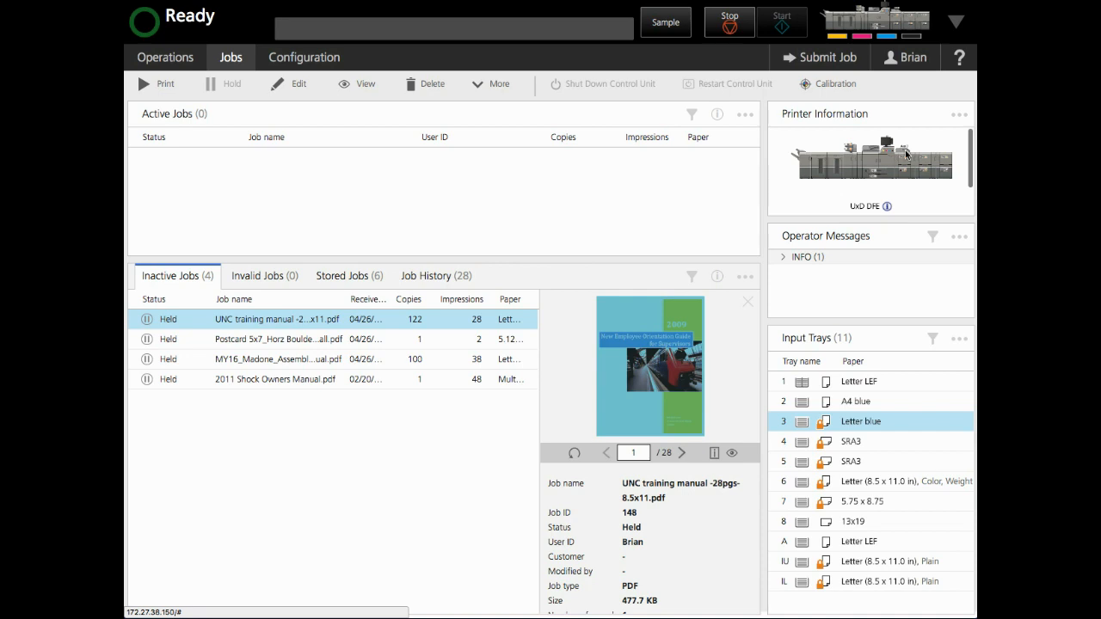
Step: On the Operations page, close the Input Trays portlet and place the All Jobs portlet beside Operator Messages
left_click(166, 60)
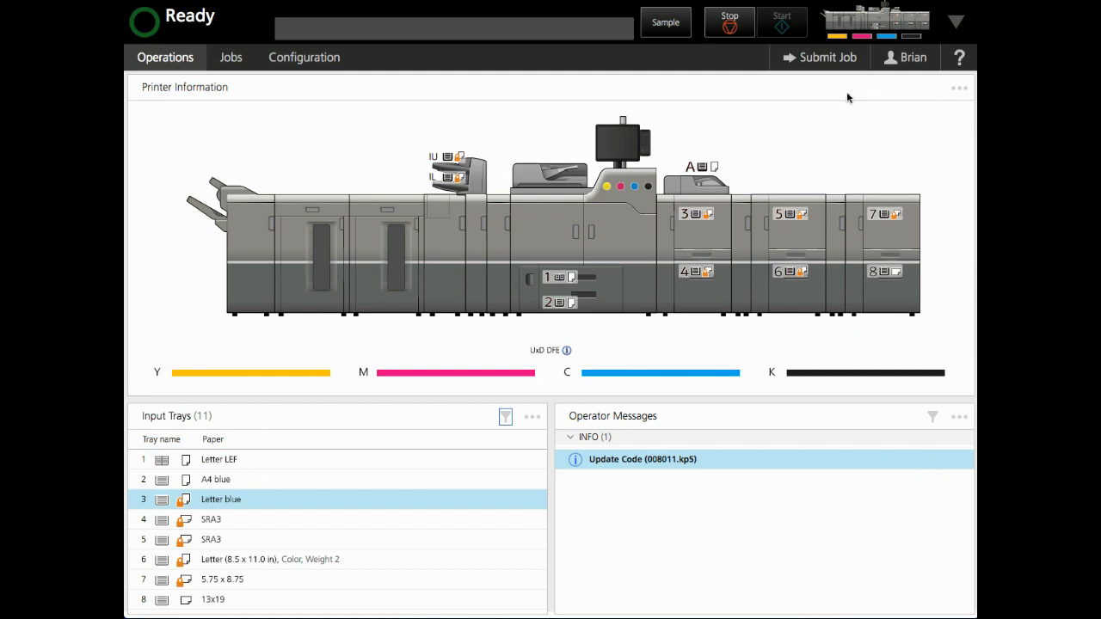
left_click(532, 416)
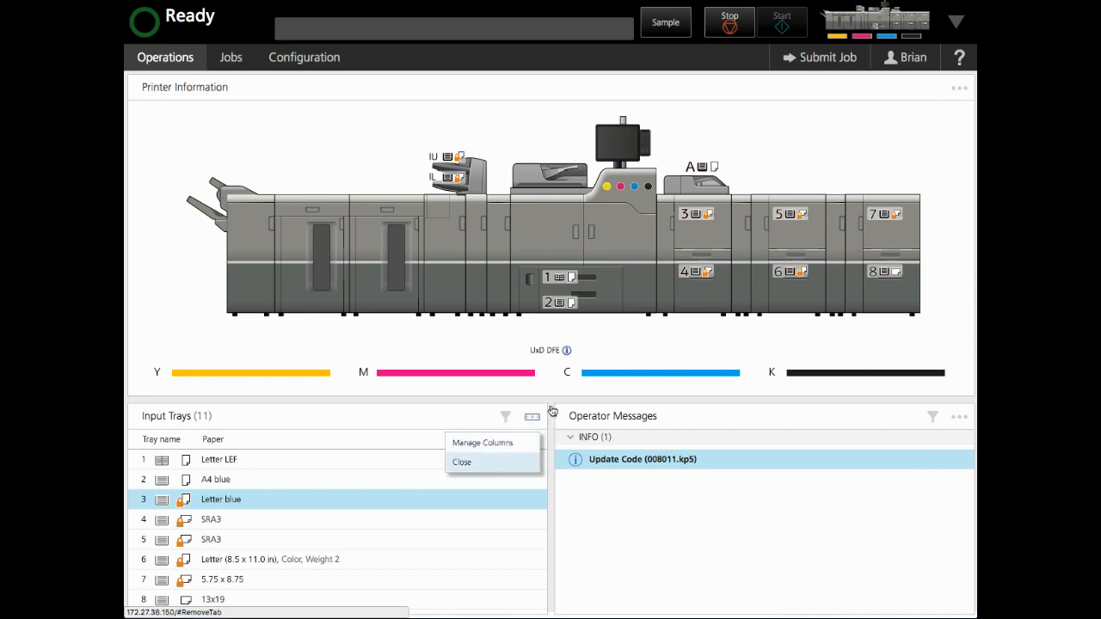
left_click(914, 57)
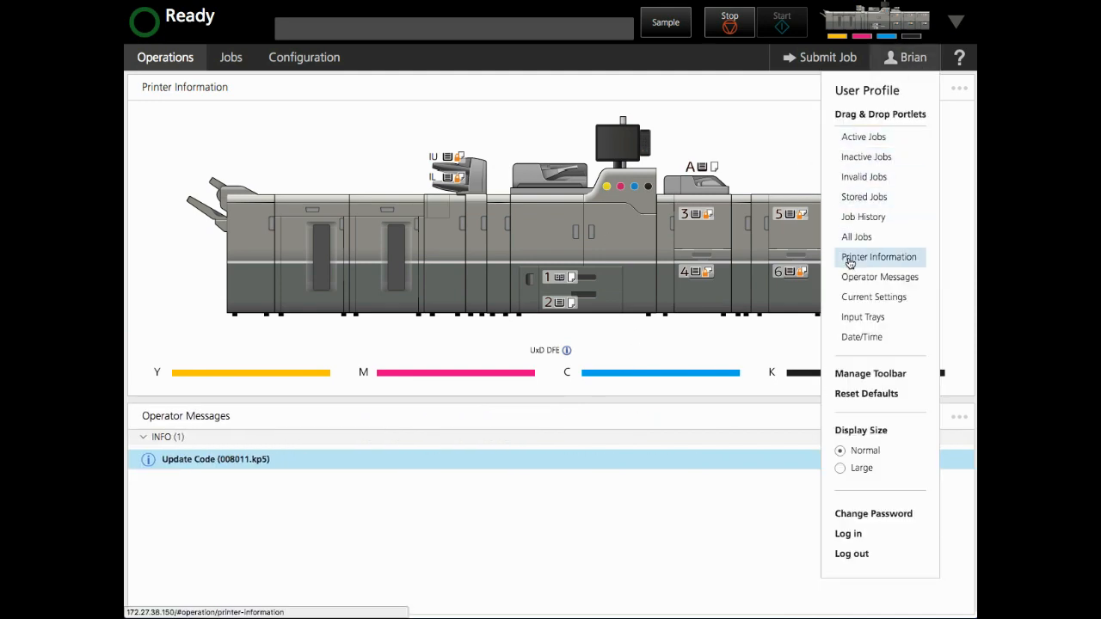
left_click_drag(856, 238, 230, 502)
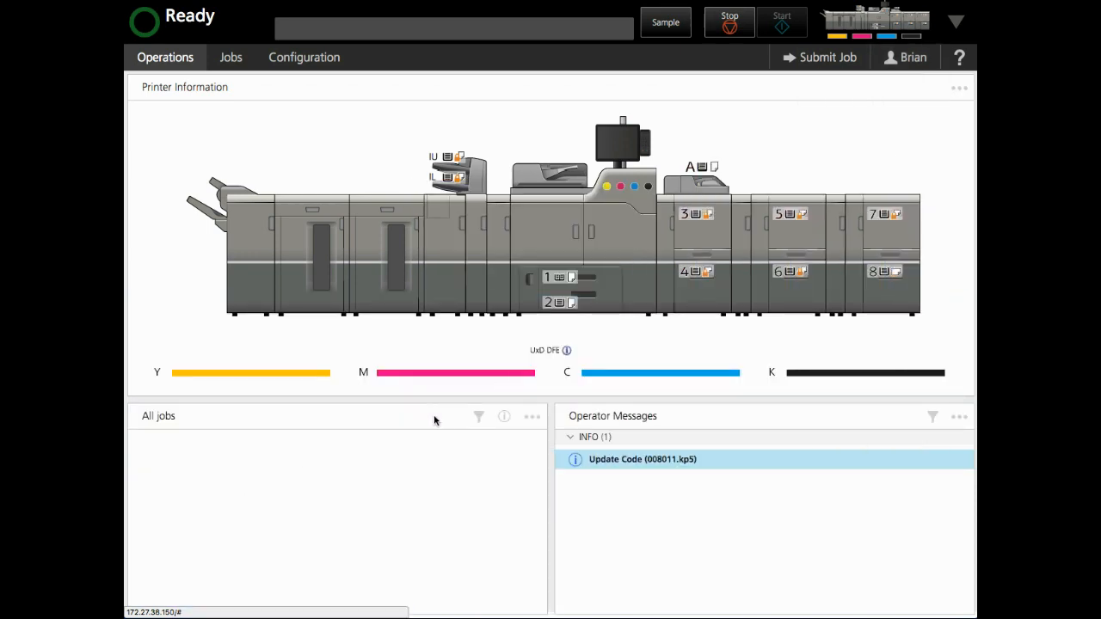
Step: Filter the All jobs list to jobs whose Status contains "held", and close its job preview
left_click(532, 418)
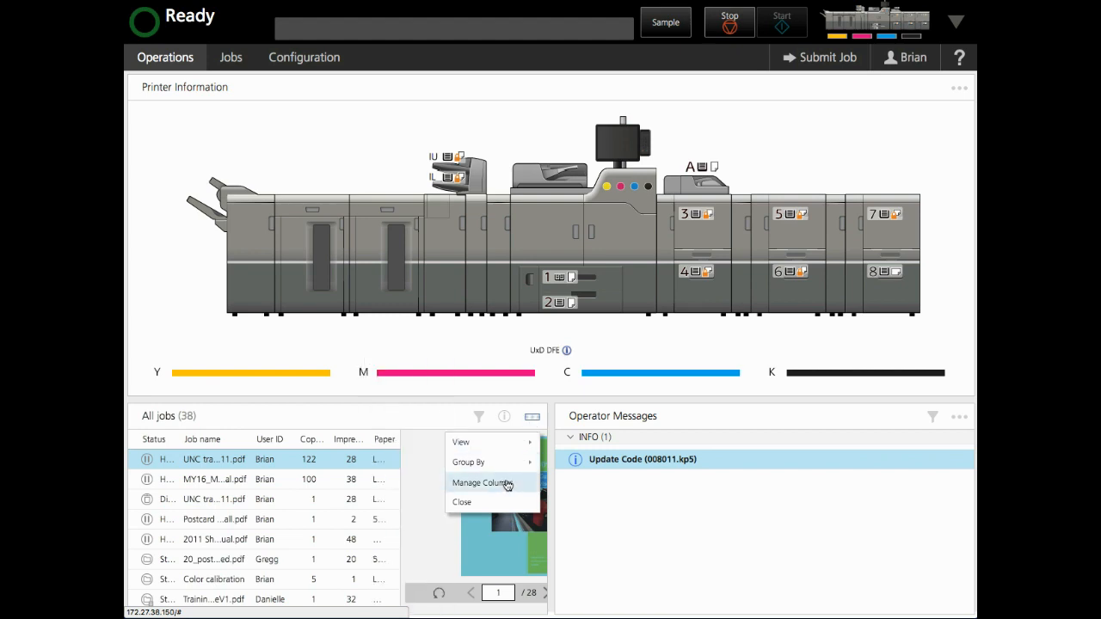
left_click(479, 417)
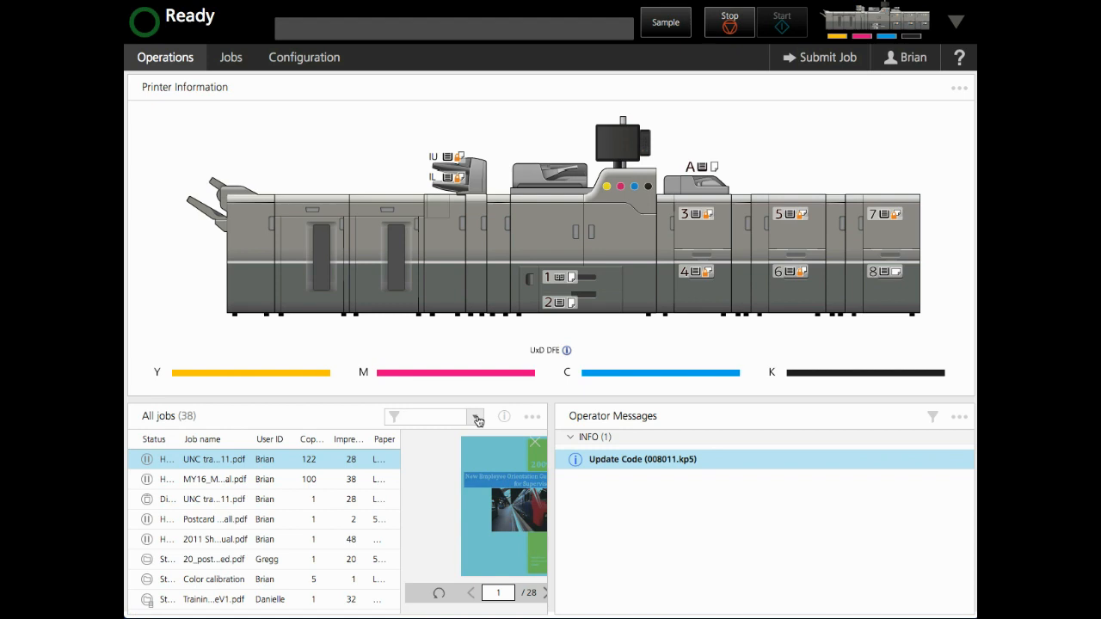
left_click(476, 418)
left_click(237, 494)
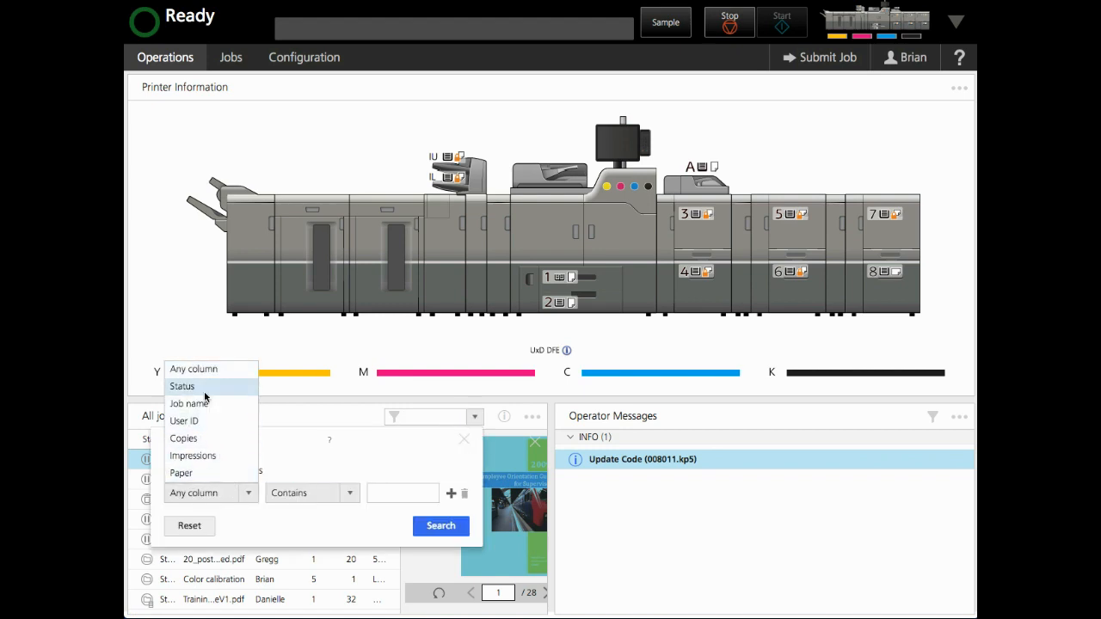
left_click(205, 393)
left_click(392, 497)
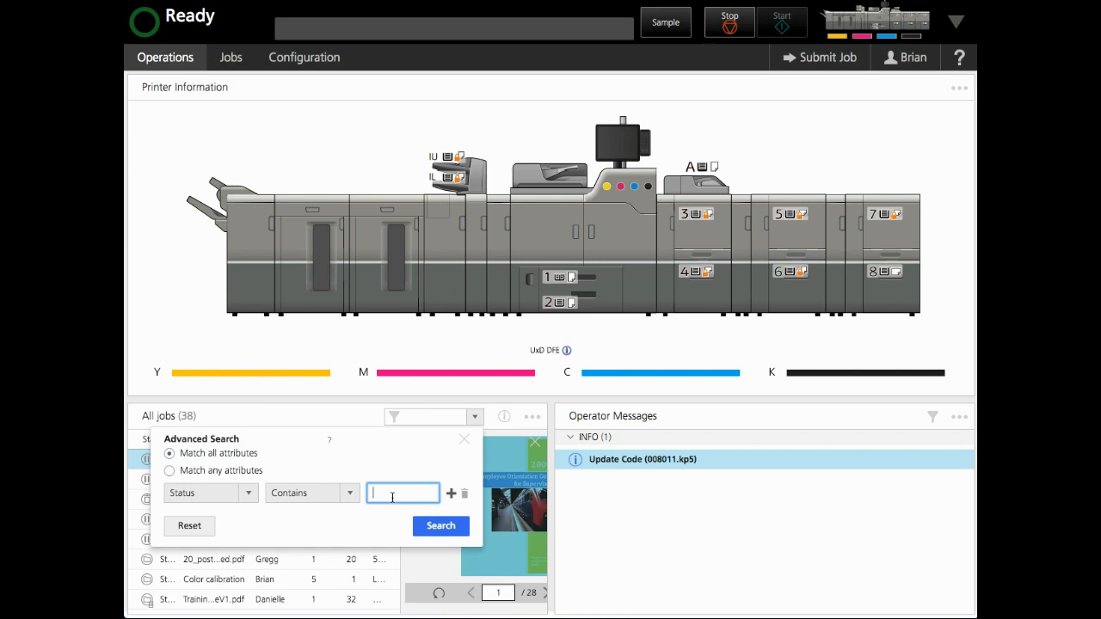
type("held")
left_click(441, 526)
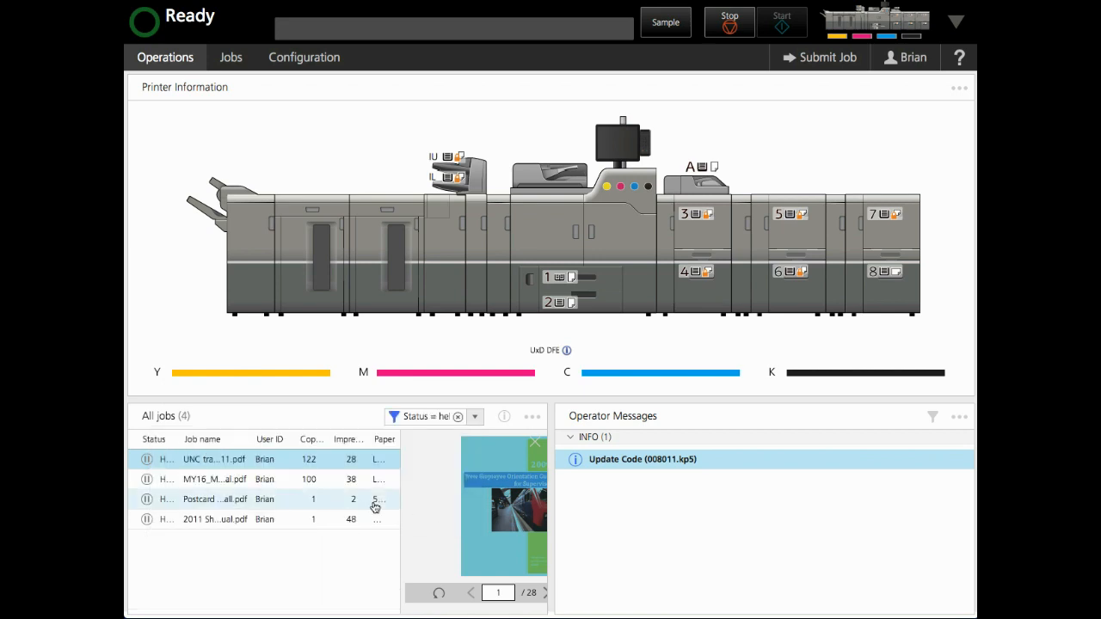
left_click(535, 442)
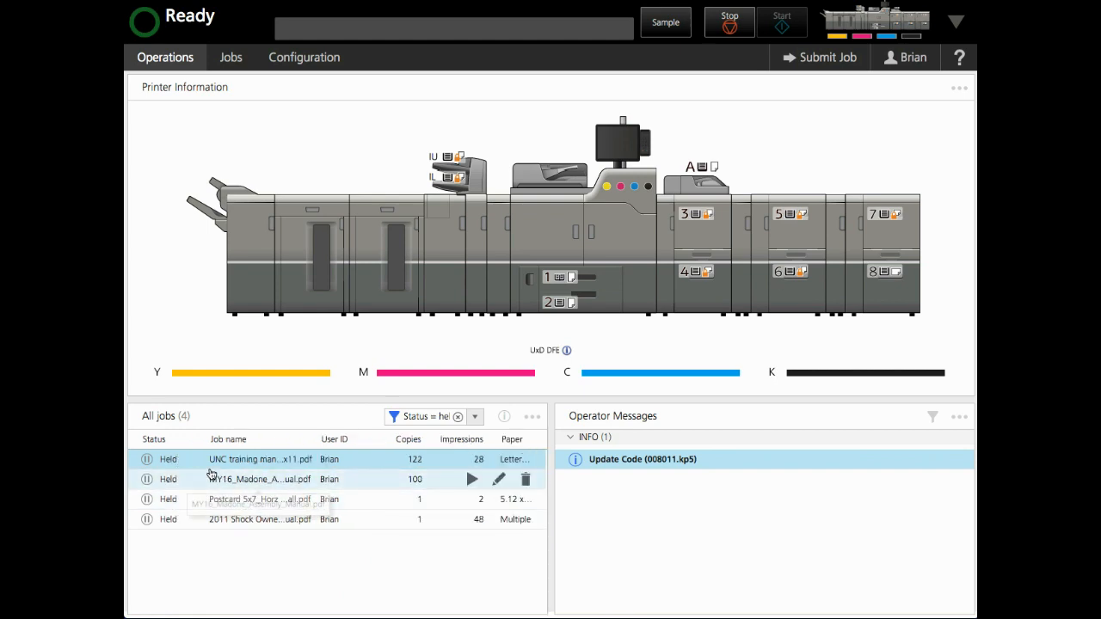
left_click(393, 417)
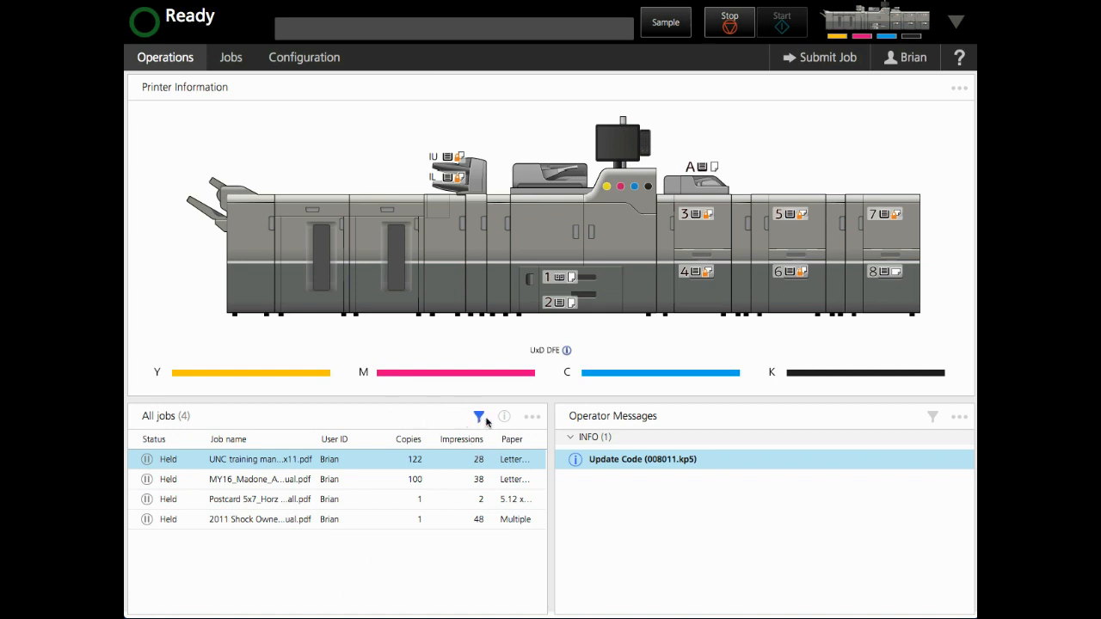
Step: On the Jobs page, reorder the Inactive Jobs columns to Received time, Status, Job name
left_click(231, 58)
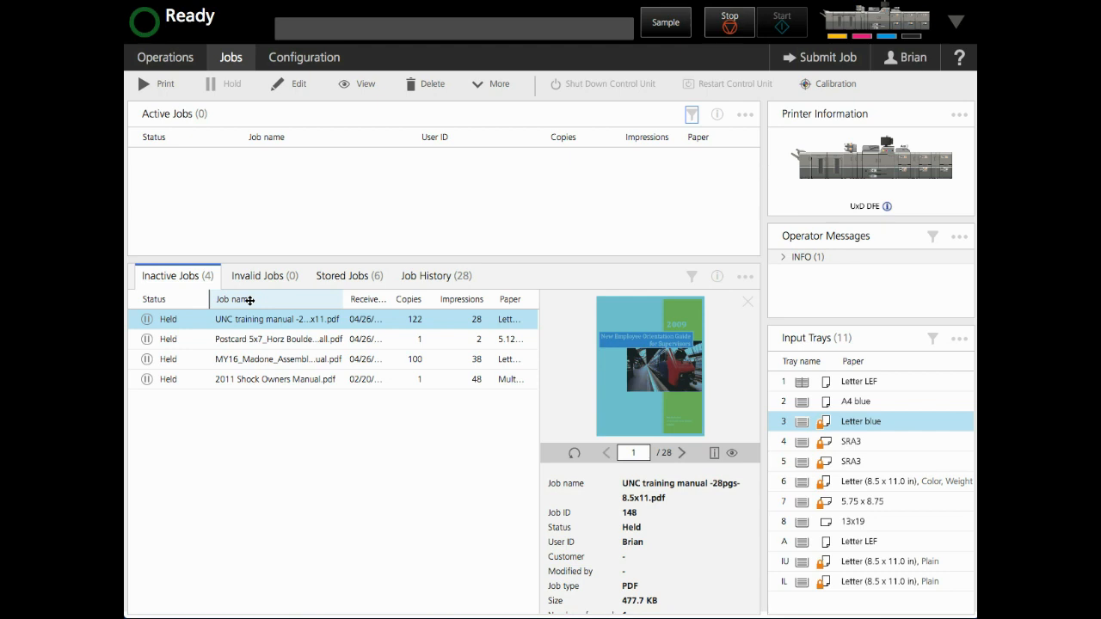
left_click_drag(249, 299, 398, 298)
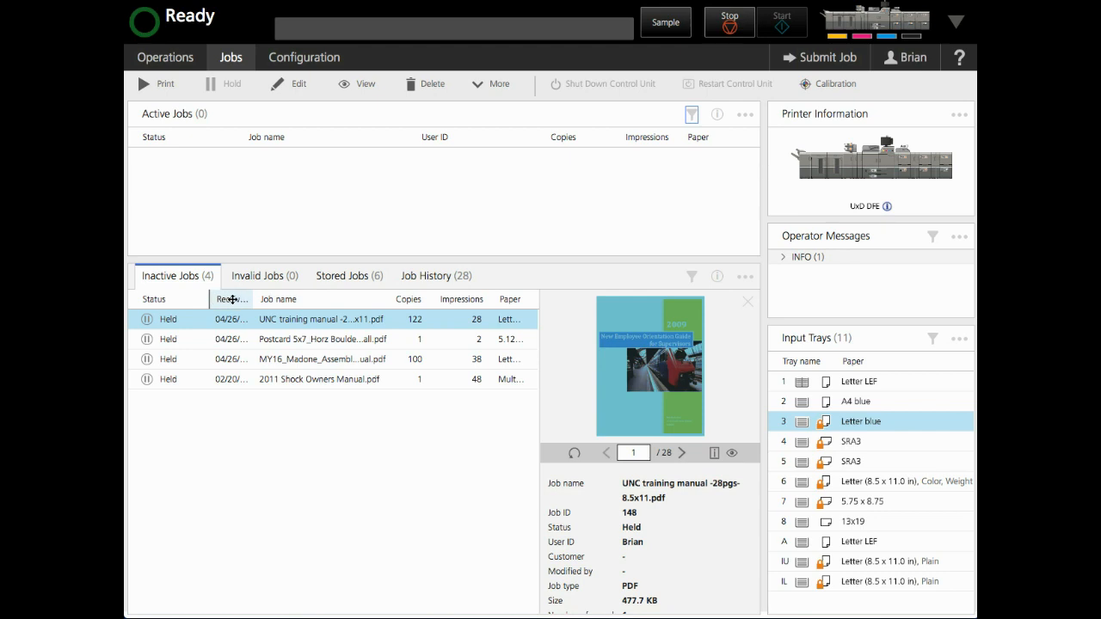
mouse_move(232, 300)
left_mouse_down()
mouse_move(158, 300)
mouse_move(225, 298)
left_mouse_up()
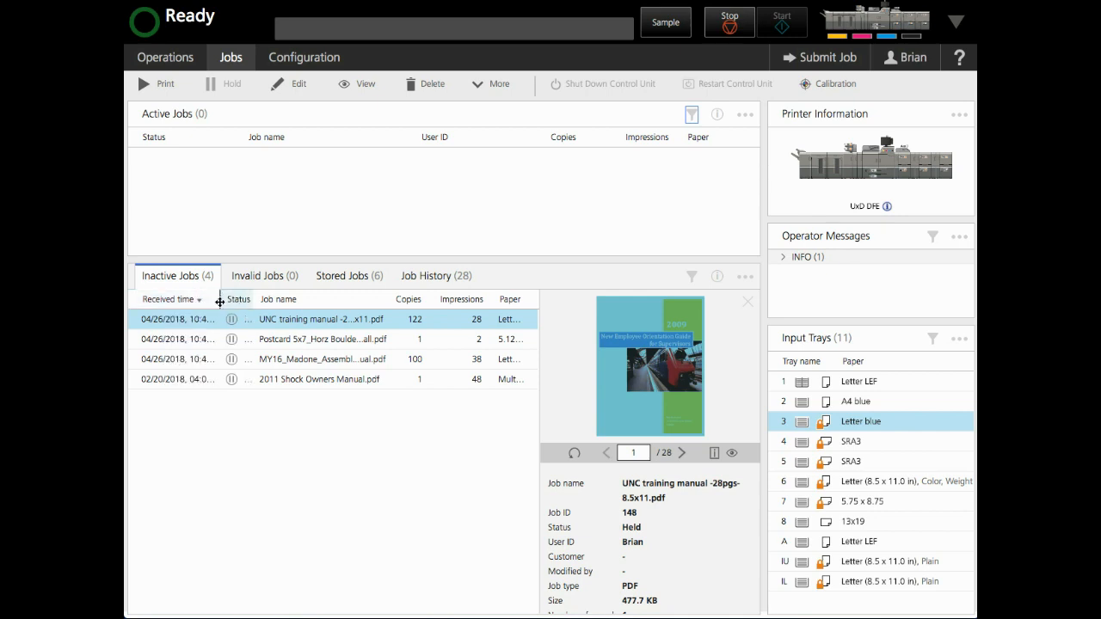
Step: Manage the Inactive Jobs columns to show Job ID as the first column and hide Paper
left_click(743, 280)
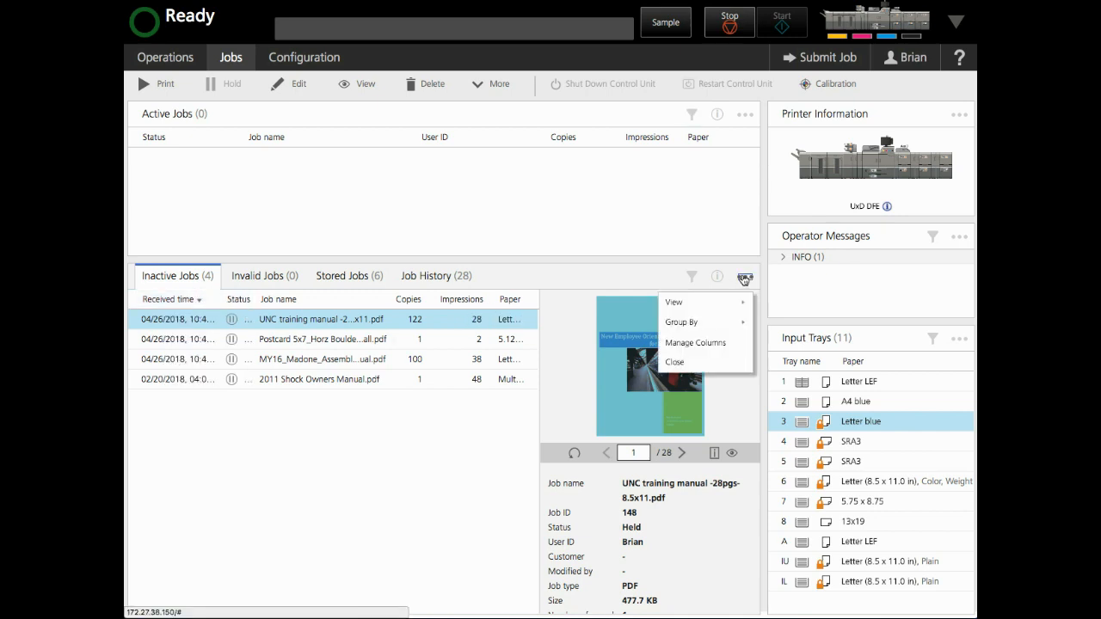
left_click(697, 345)
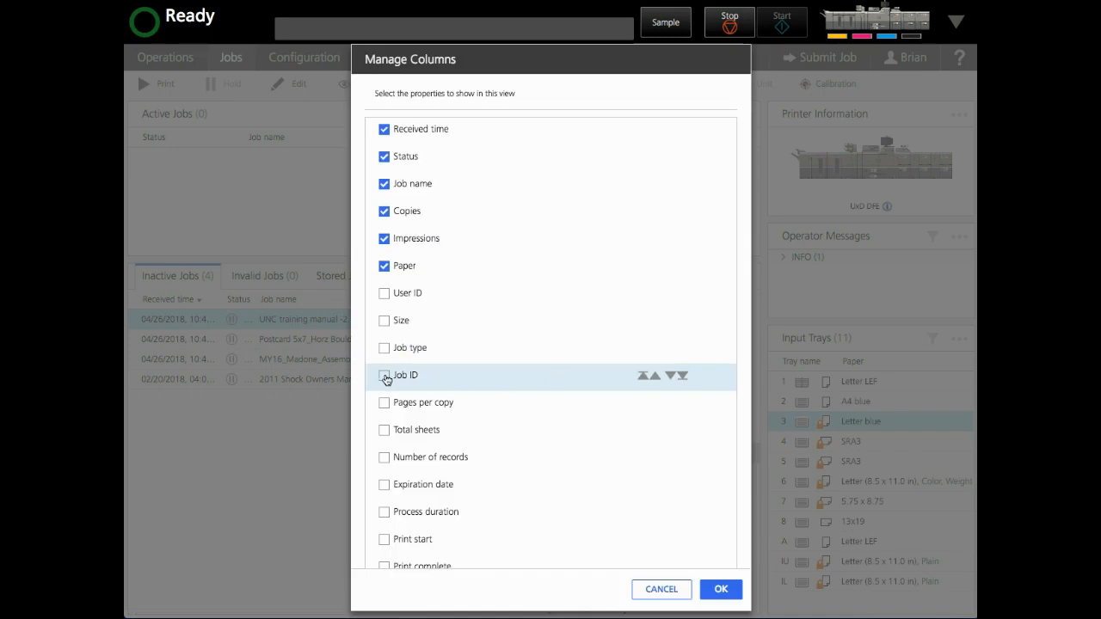
left_click(385, 377)
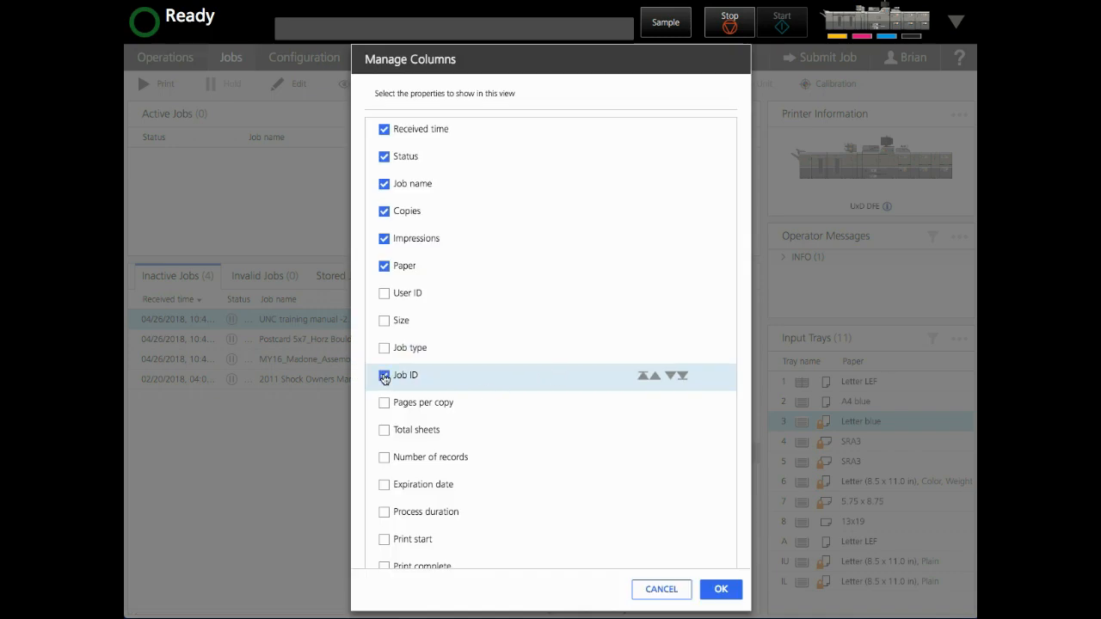
left_click(383, 265)
left_click(643, 377)
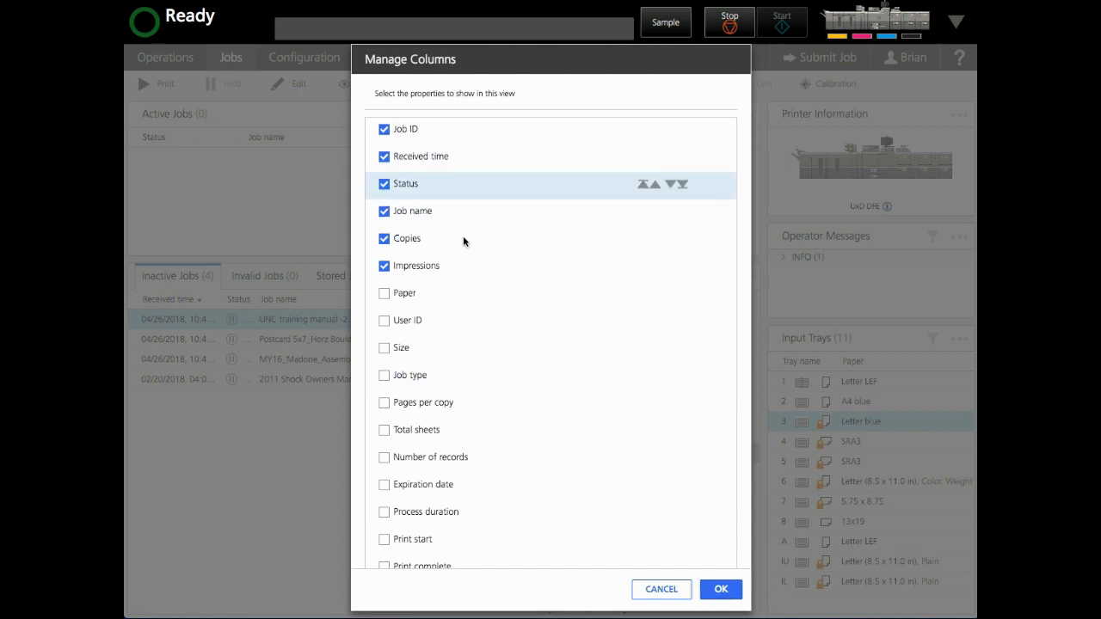
left_click(722, 591)
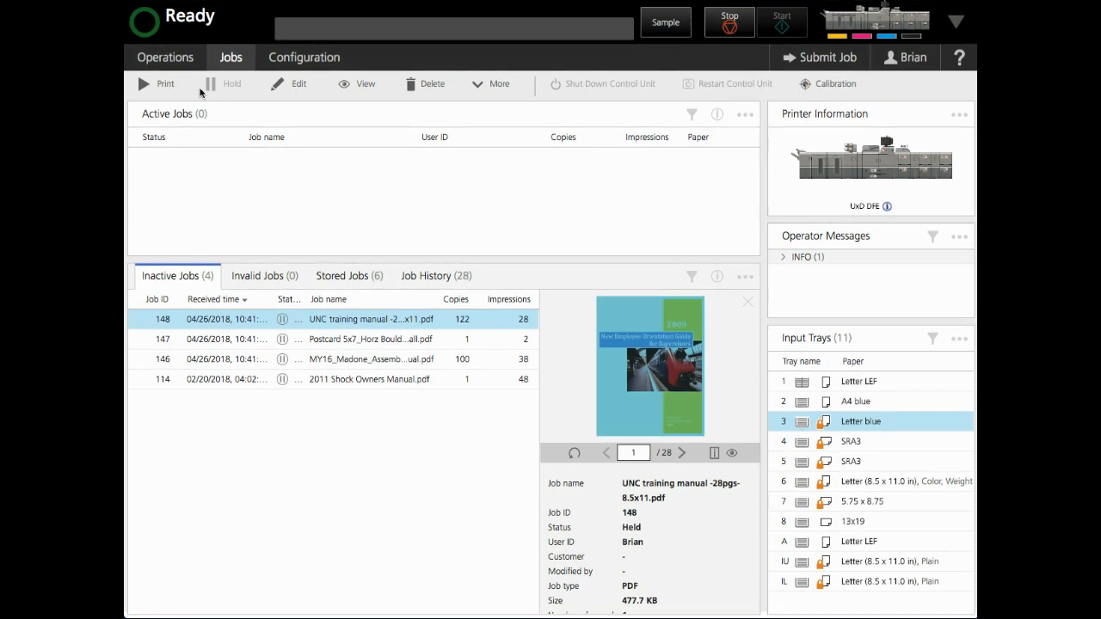
Step: In the action toolbar settings, disable Restart Control Unit and enable Test Print - Internal - PDF - Color Test Page as the first item
left_click(913, 69)
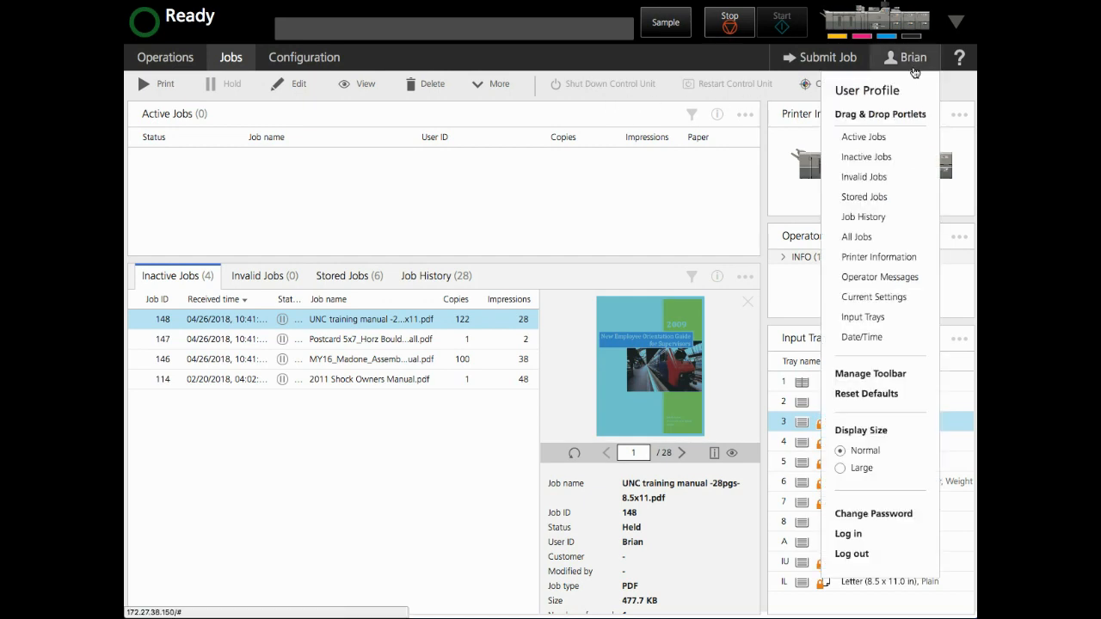
left_click(875, 379)
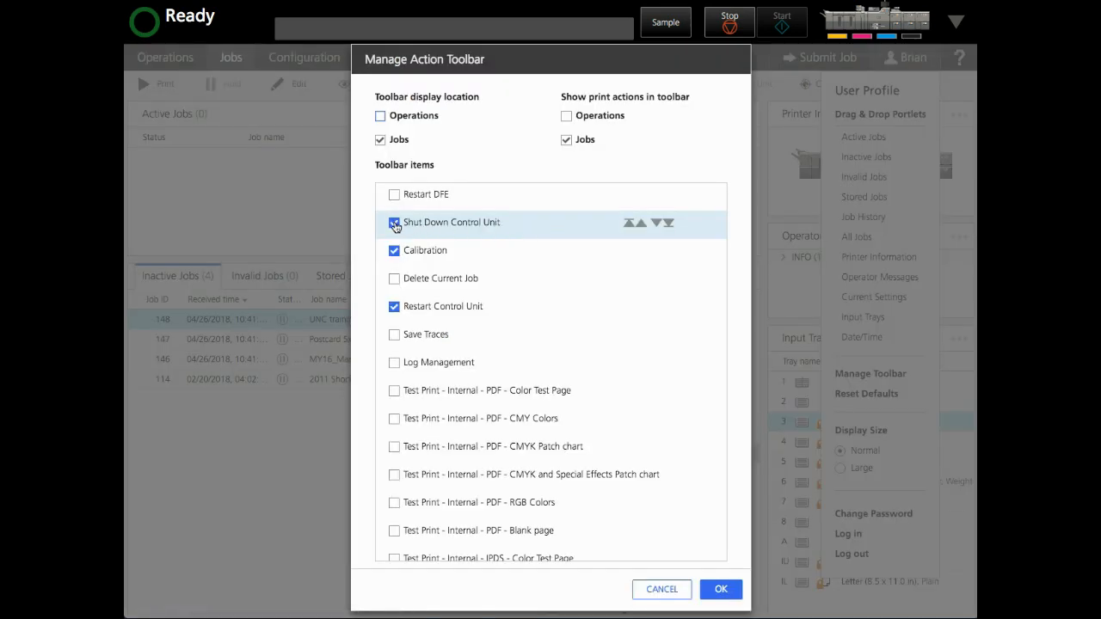
left_click(395, 308)
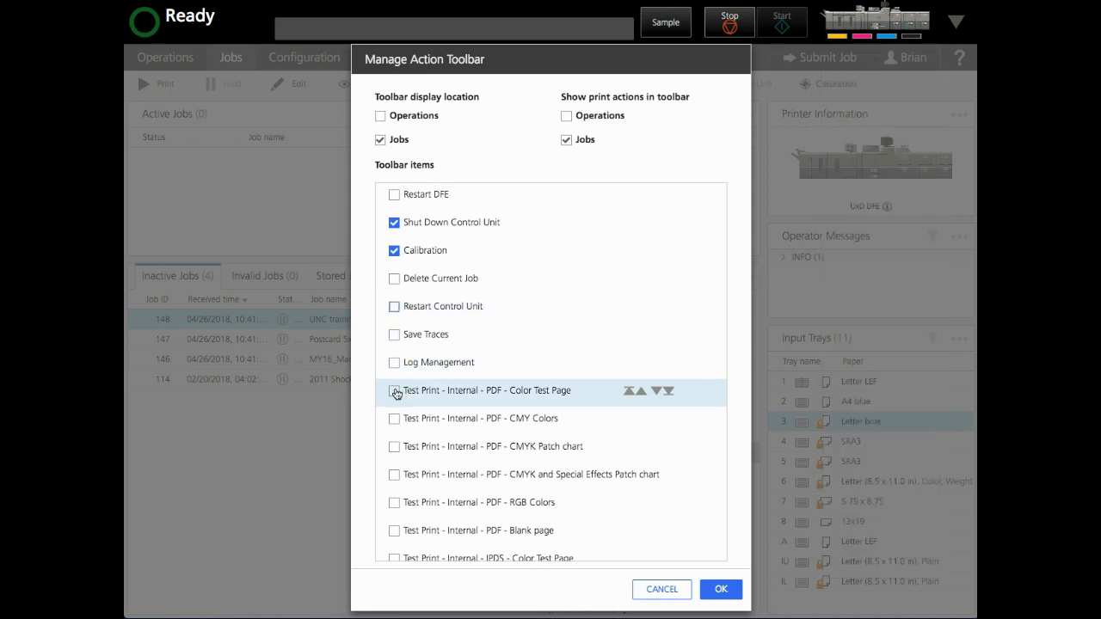
left_click(395, 392)
left_click(629, 391)
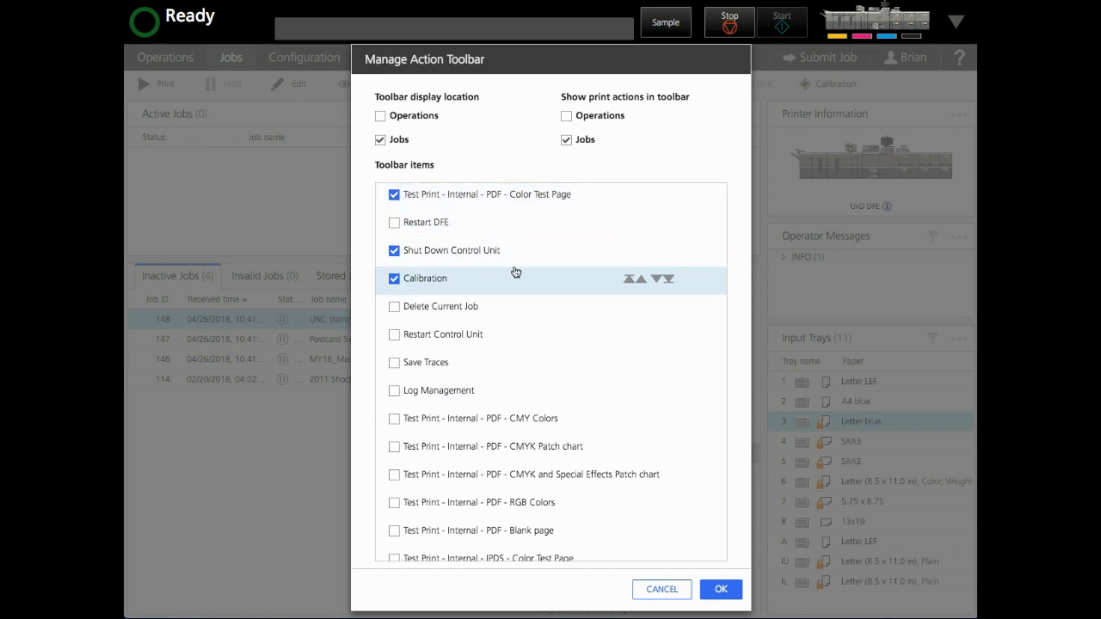
Step: Move Calibration to the start of the toolbar items with it enabled, and apply the toolbar changes
left_click(464, 277)
left_click(630, 278)
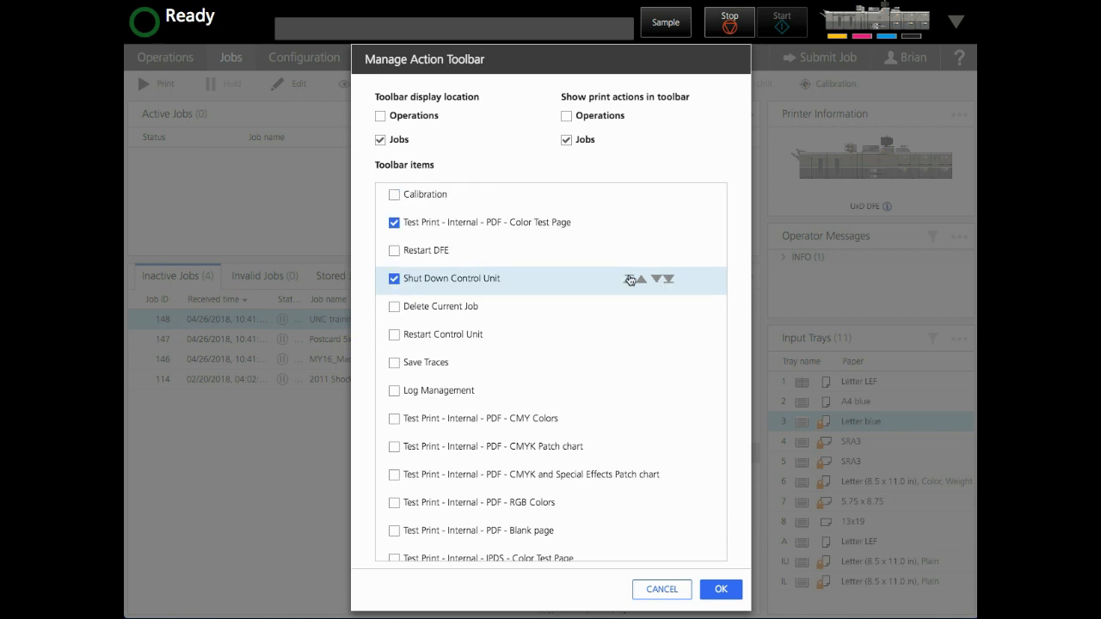
left_click(394, 195)
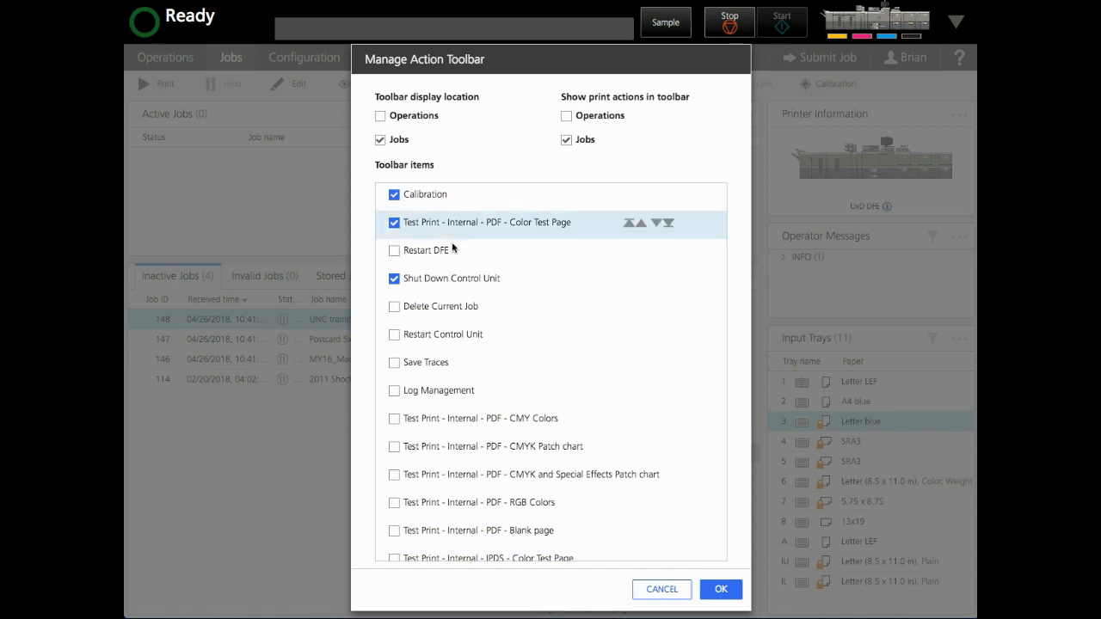
left_click(730, 590)
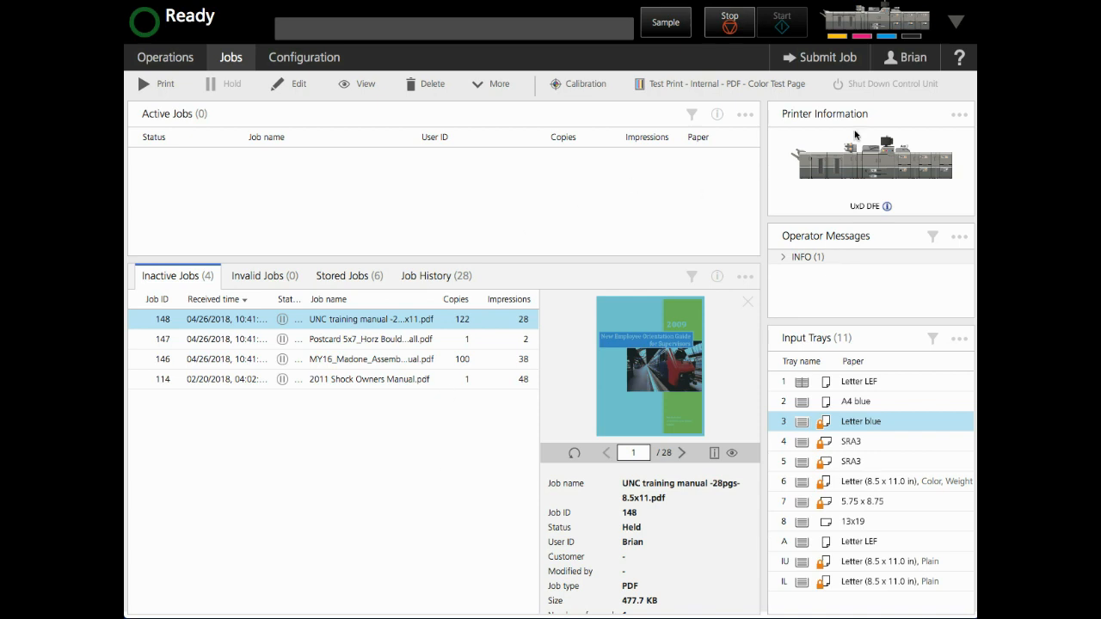
Step: Reset the user profile's workspace layout, columns and toolbar to their defaults
left_click(914, 58)
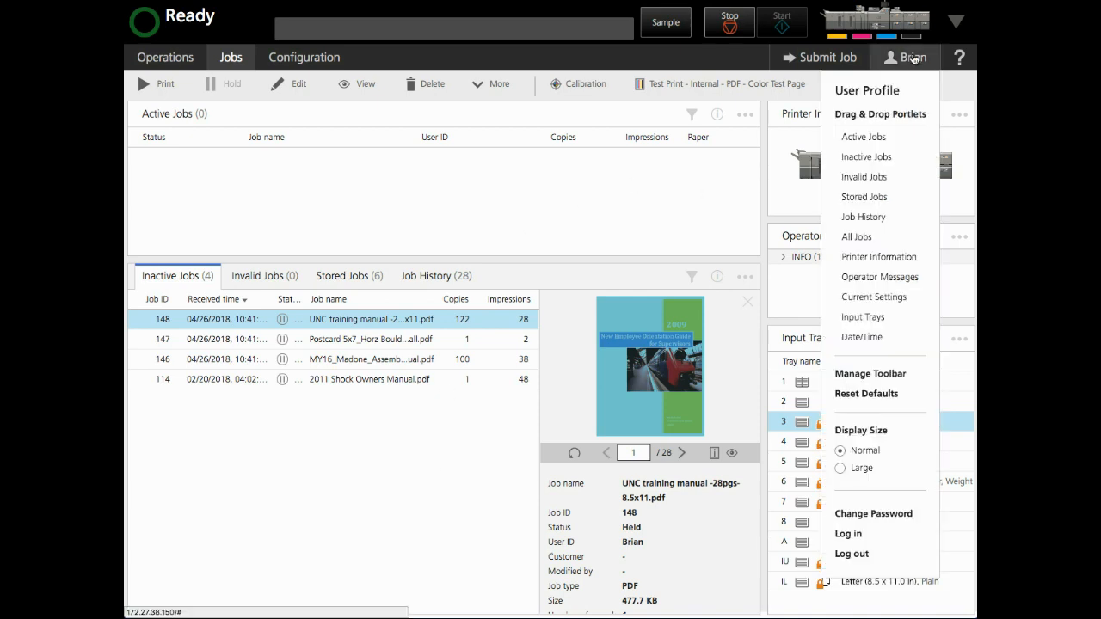
left_click(866, 395)
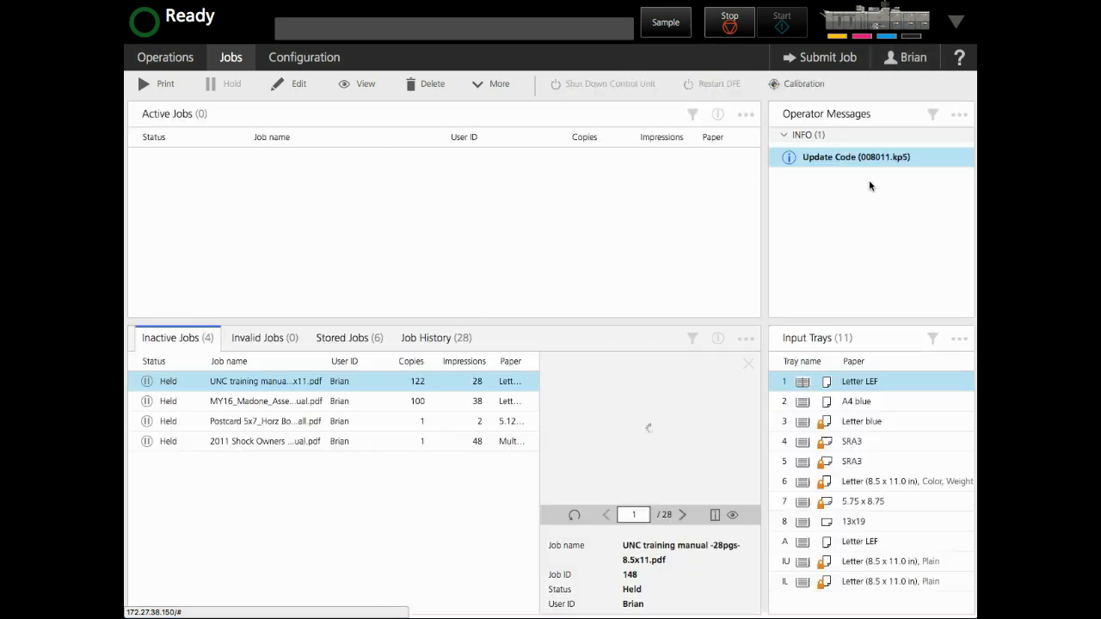